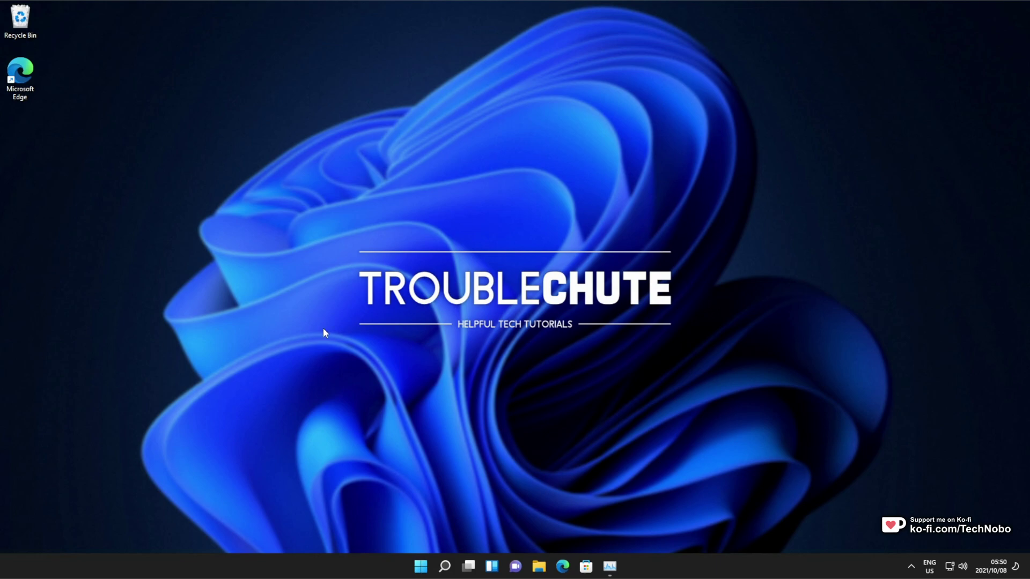
Step: Open Device Manager from a 'devi' search, expand Sound, video and game controllers, and select Realtek High Definition Audio
key("super")
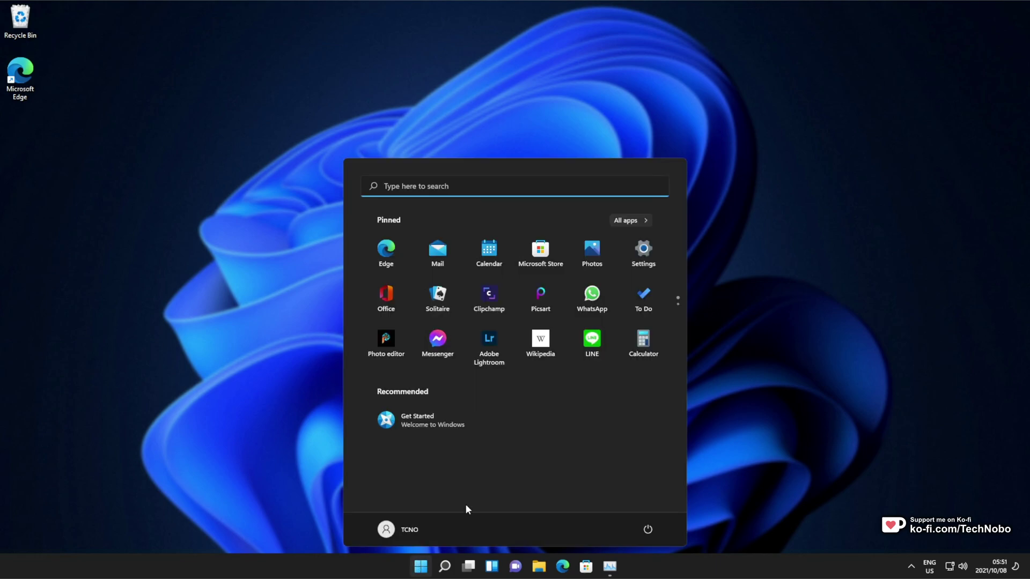
type("devi")
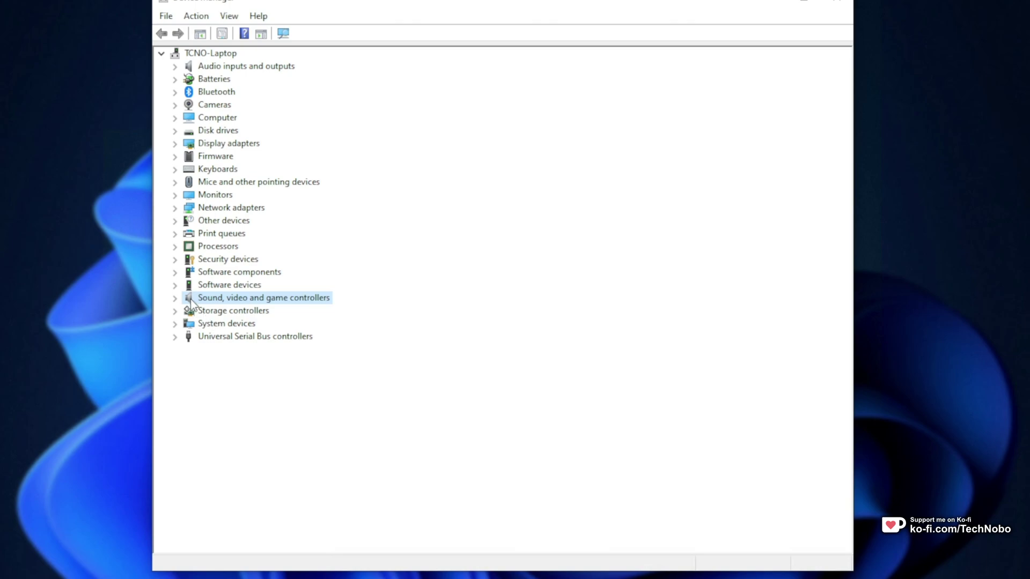
left_click(176, 301)
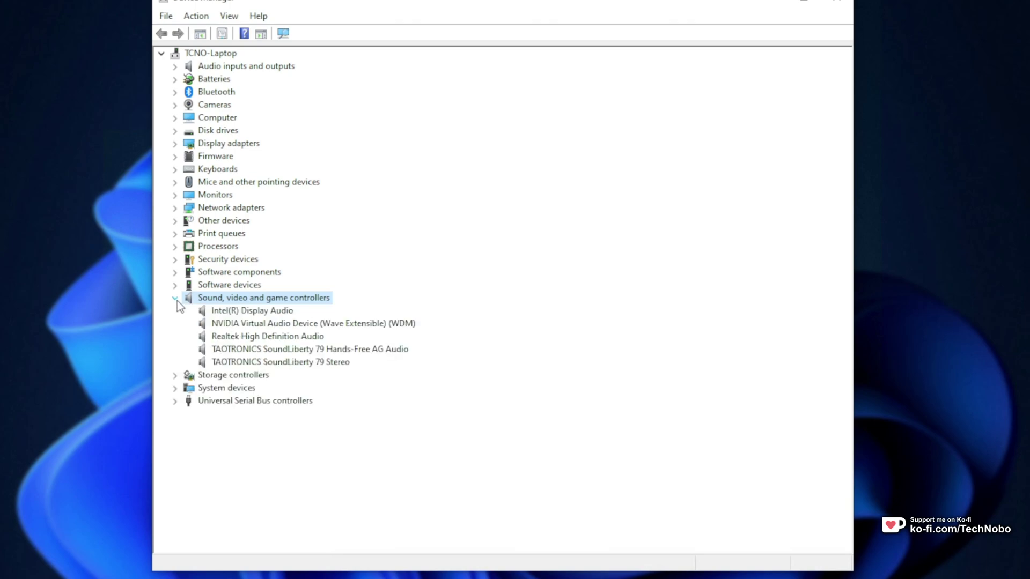
left_click(266, 338)
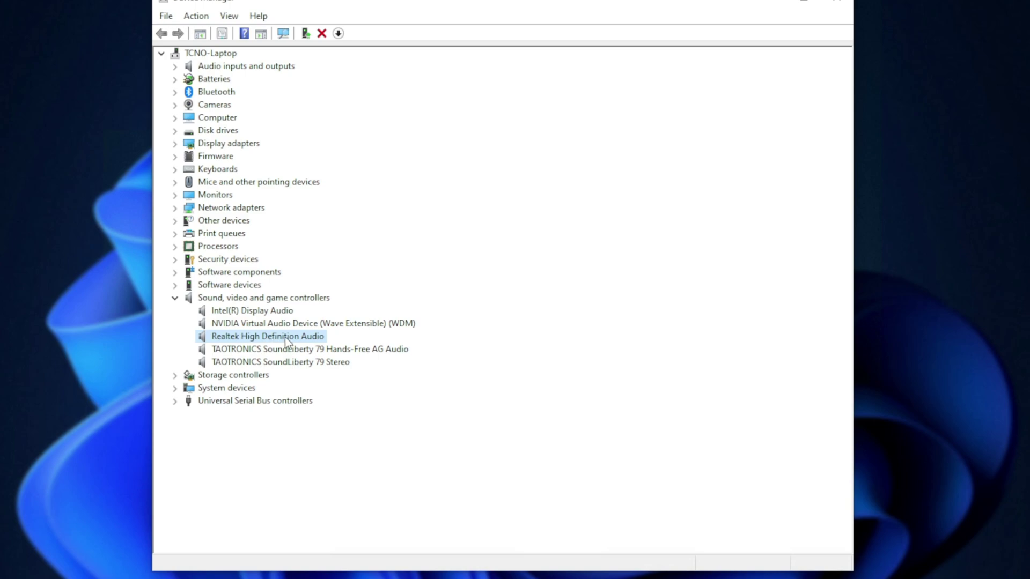
Step: Replace the Realtek driver with the generic High Definition Audio Device driver, accepting the compatibility warning
right_click(287, 342)
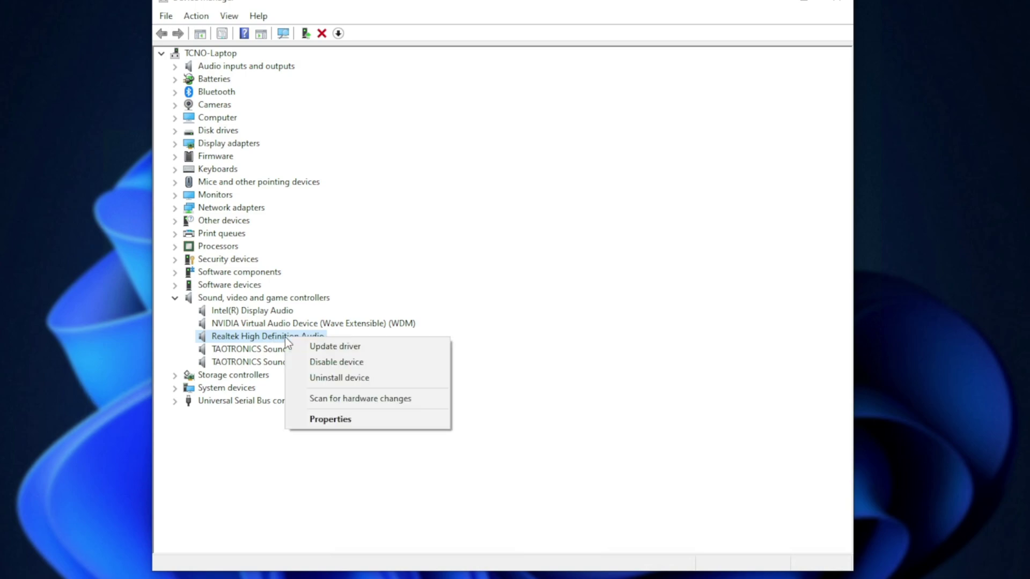
left_click(327, 347)
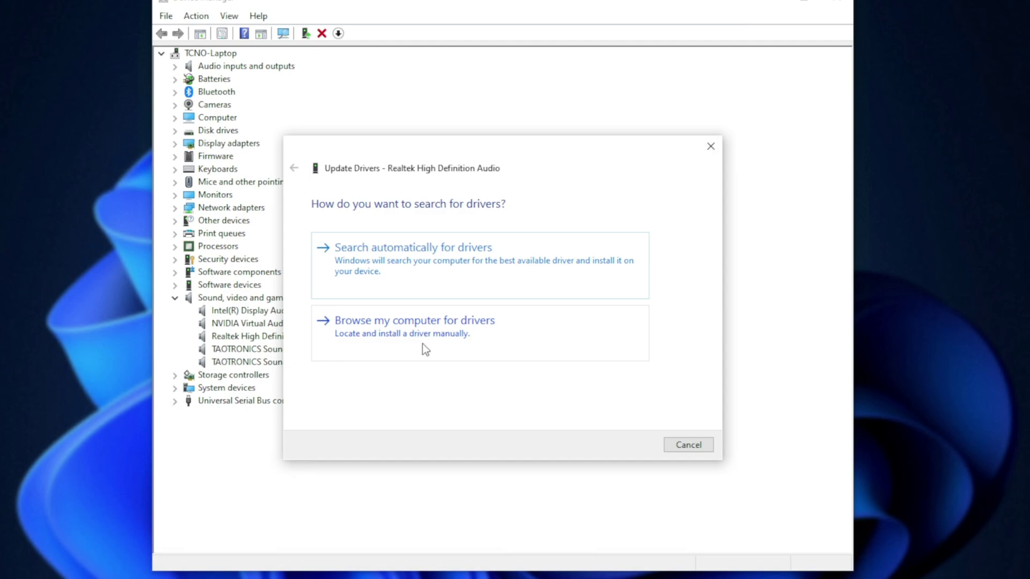
left_click(422, 344)
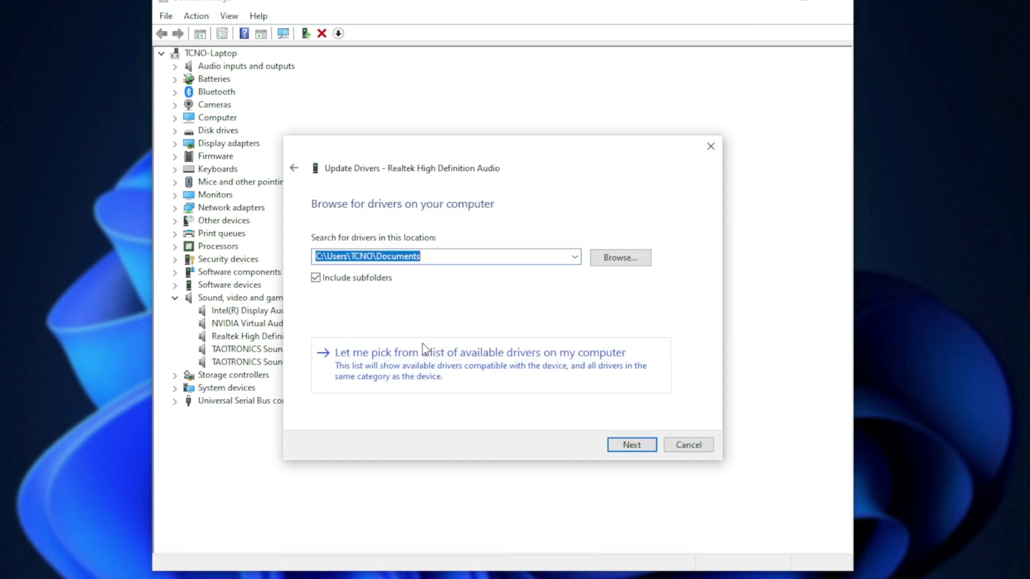
left_click(529, 367)
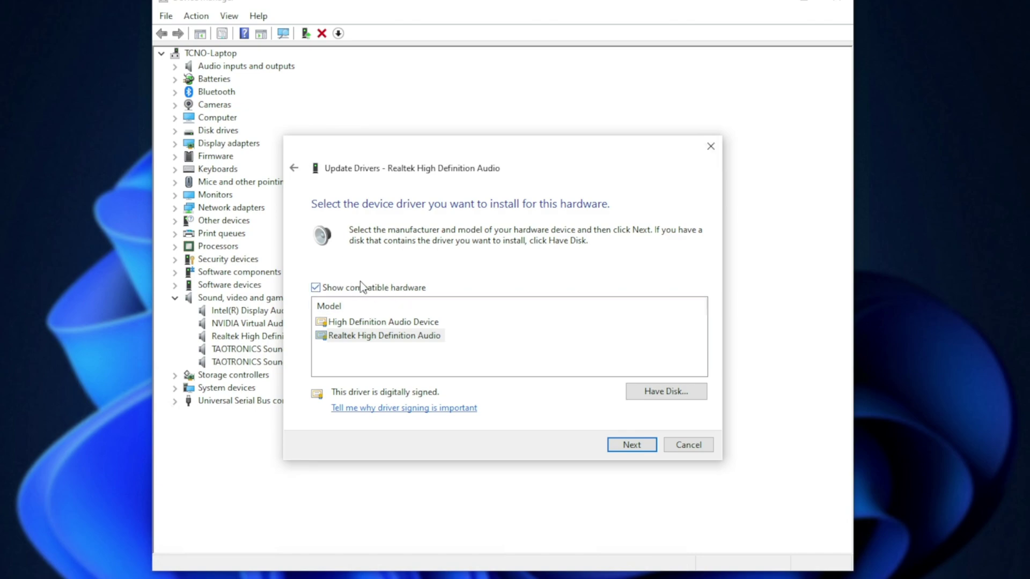
left_click(352, 324)
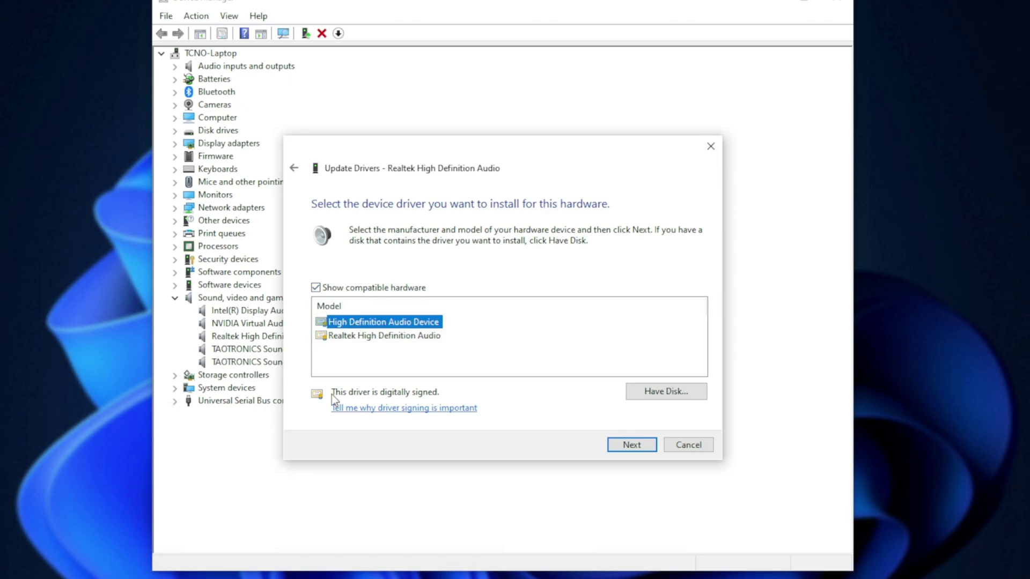
mouse_move(196, 578)
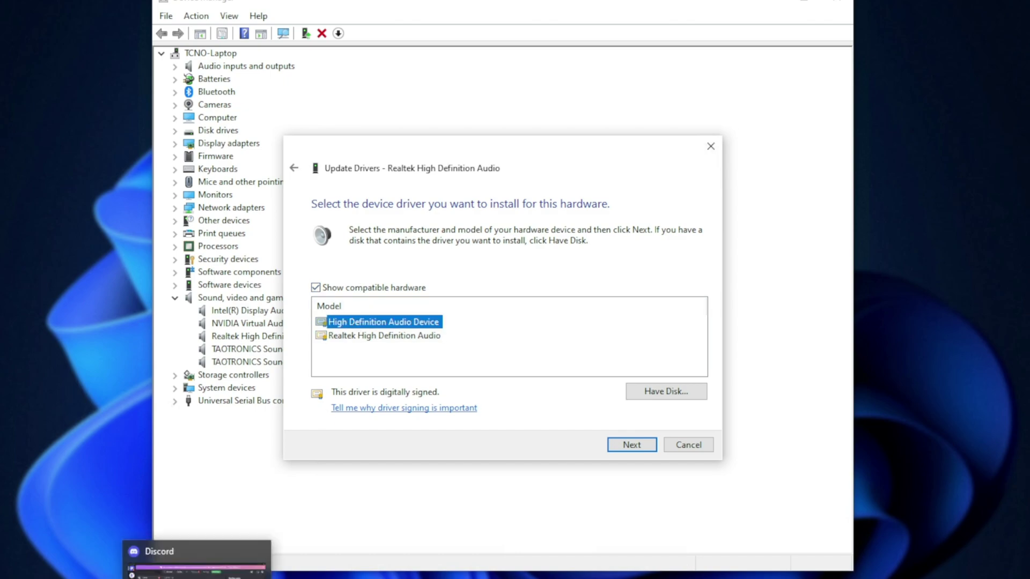
left_click(627, 441)
left_click(569, 349)
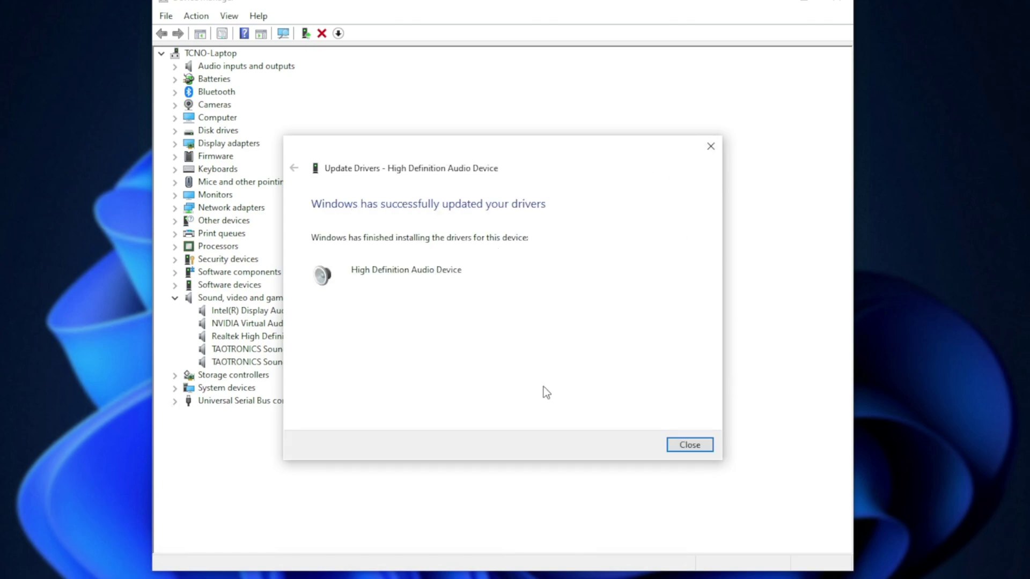
left_click(692, 445)
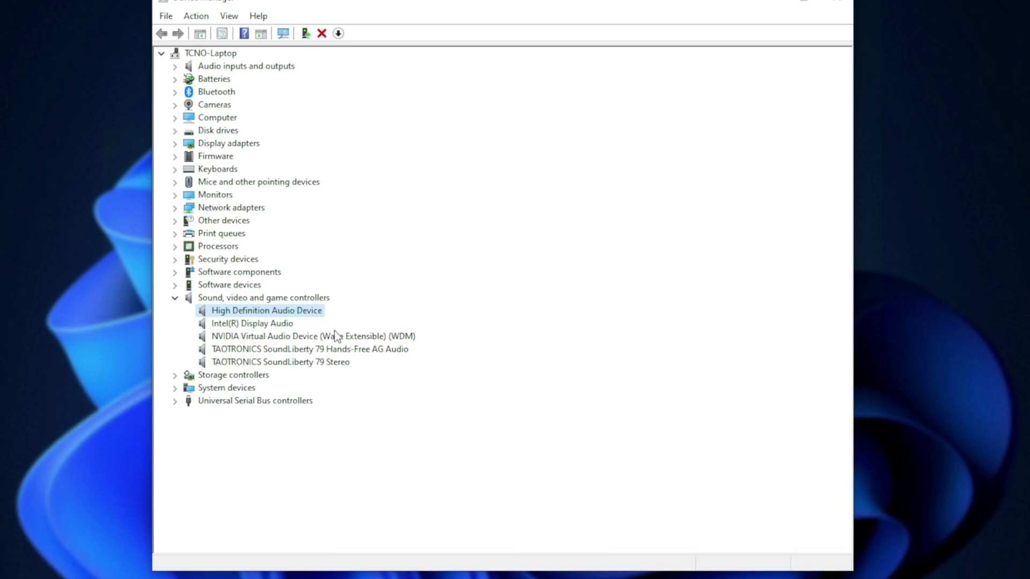
Step: Switch the High Definition Audio Device back to the Realtek High Definition Audio driver from the installed list
right_click(300, 314)
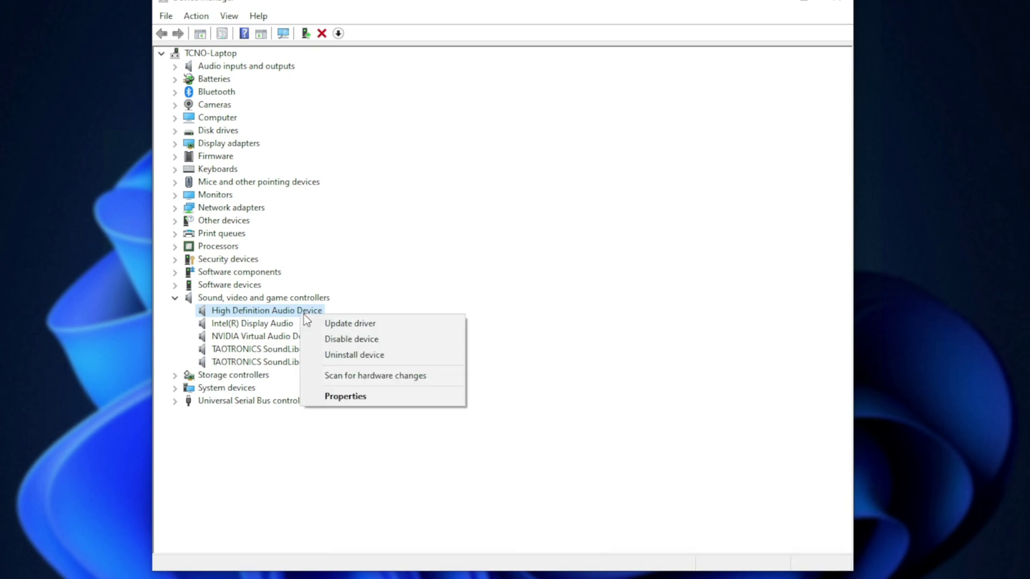
left_click(335, 324)
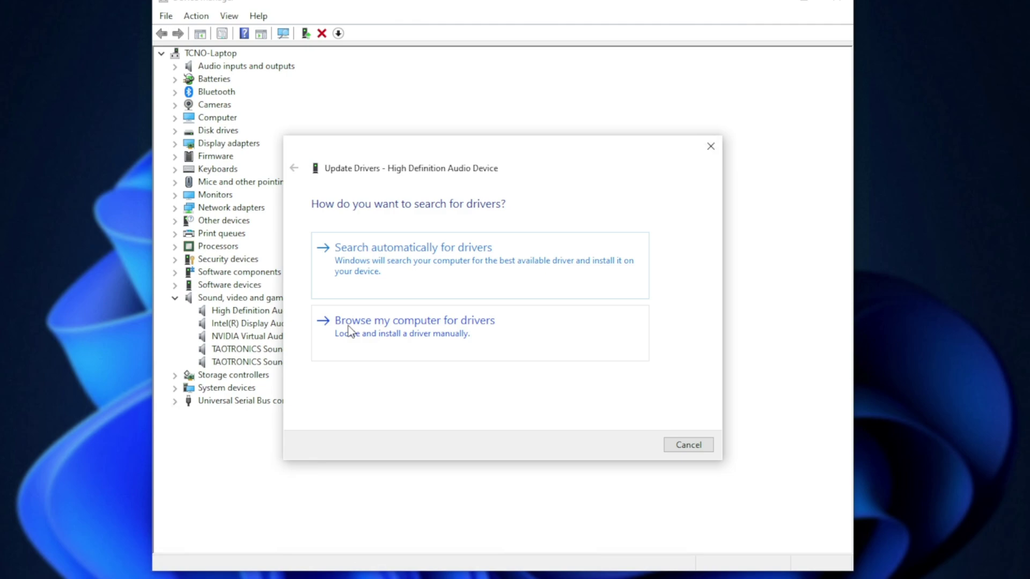
left_click(407, 338)
left_click(537, 370)
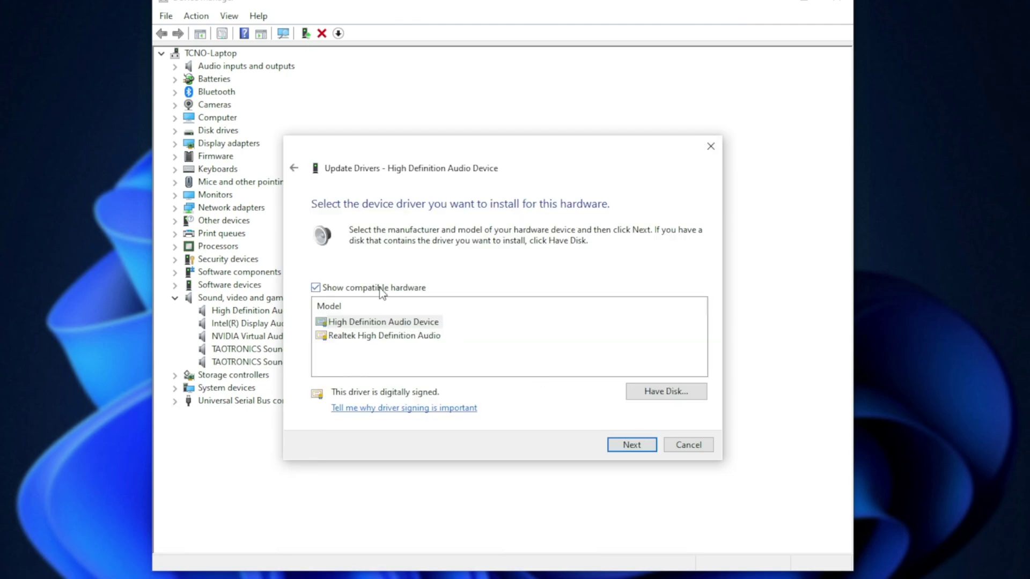
left_click(384, 338)
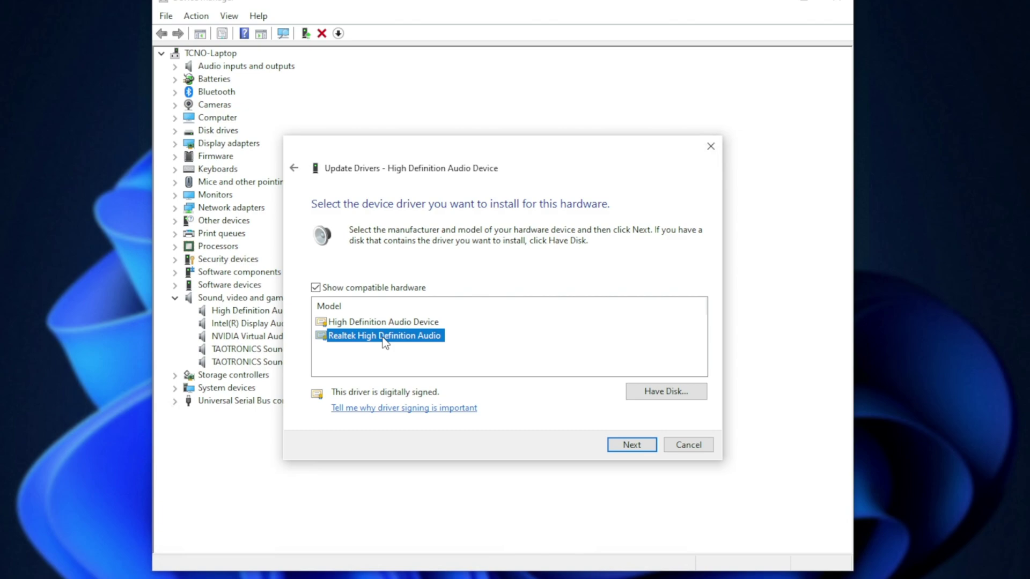
left_click(621, 442)
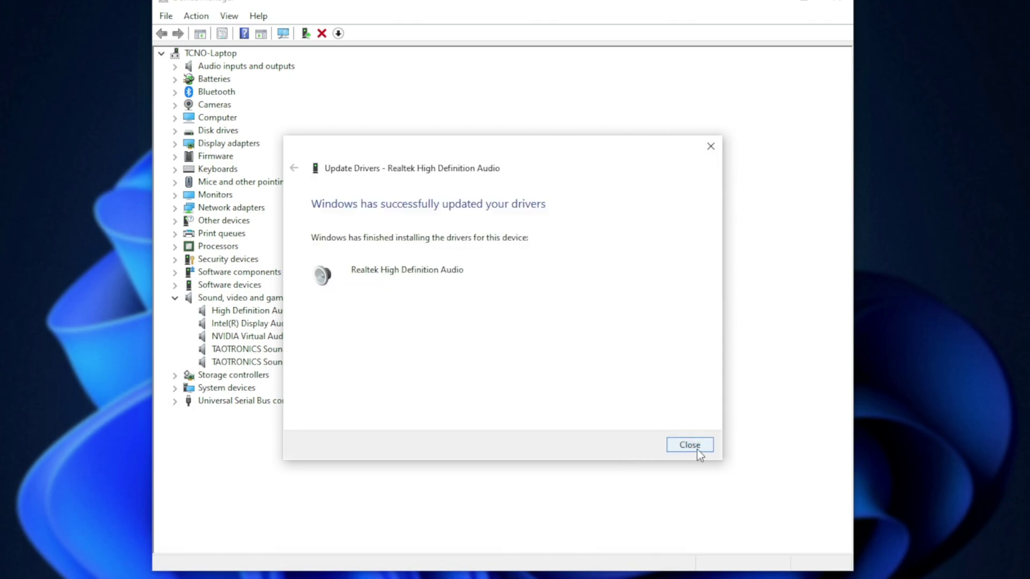
left_click(696, 447)
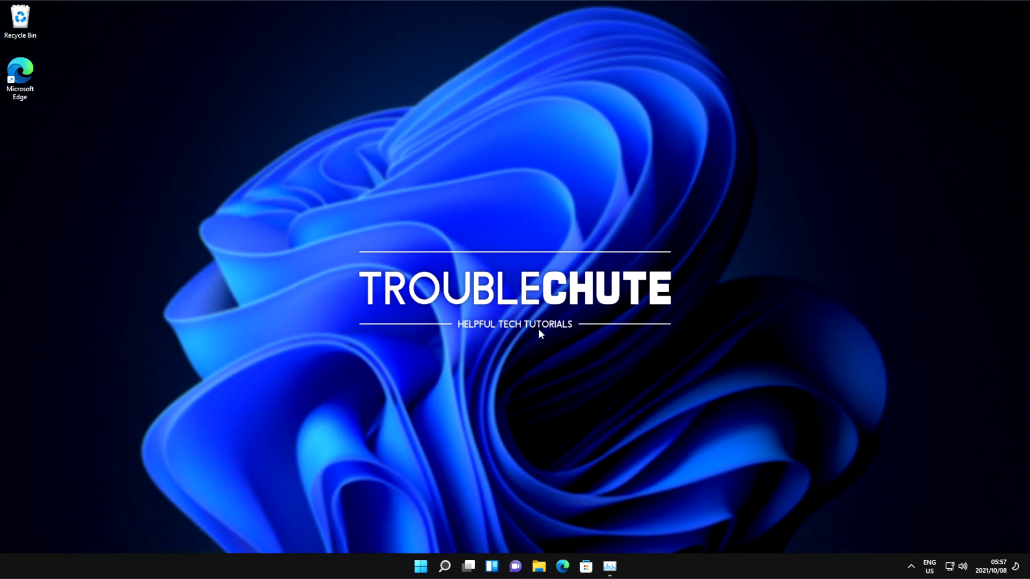
Step: Launch cmd from the Run box and run 'wmic baseboard get'
left_click_drag(689, 213, 292, 390)
key("Down")
key("super+r")
type("cmd")
key("Return")
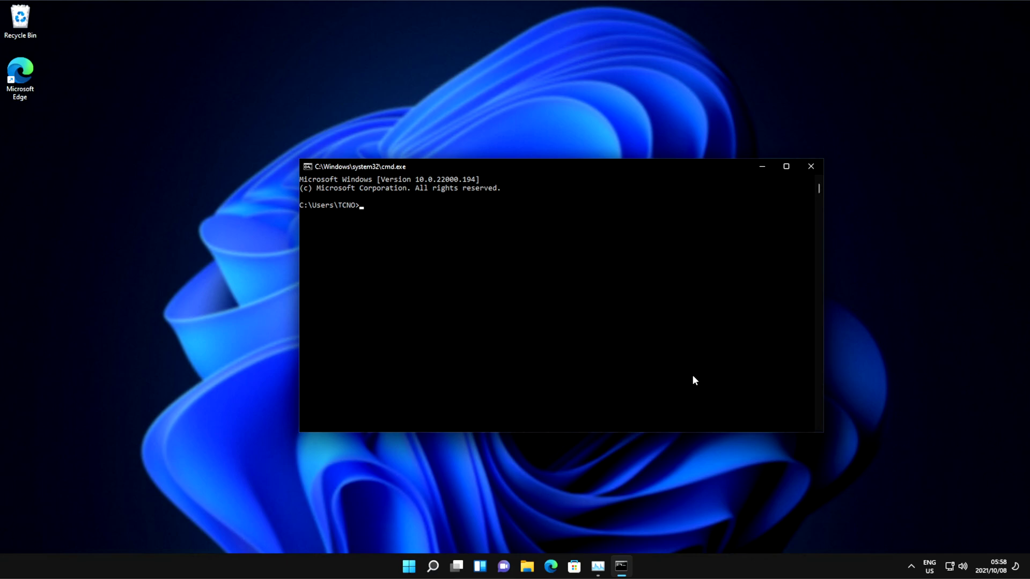
type("wmic baseboard get")
key("Return")
Step: Widen the window, select the Hyper-V UEFI Release v4.0 version text, then close Command Prompt
left_click_drag(825, 273, 962, 275)
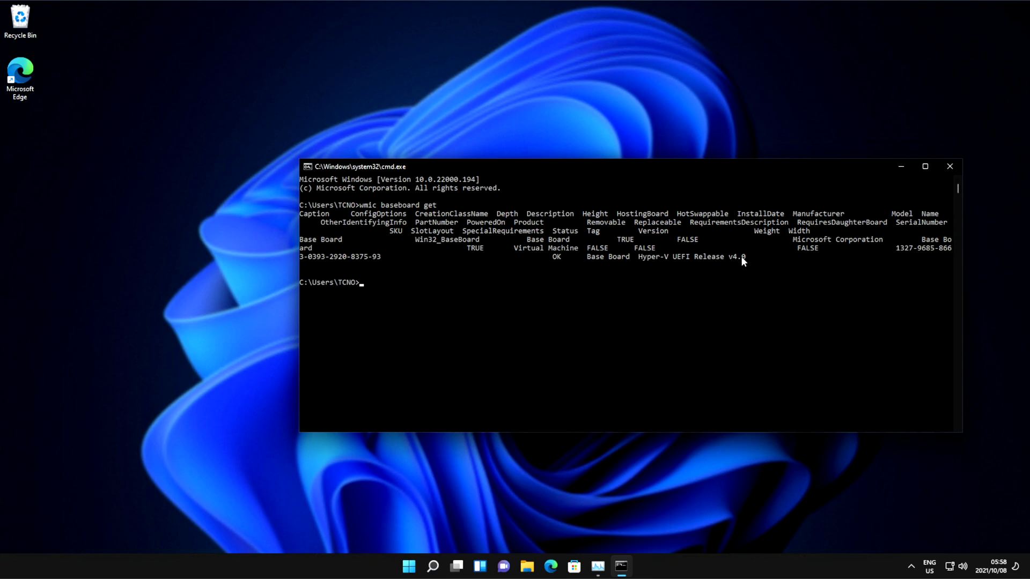
left_click_drag(741, 256, 725, 256)
left_click_drag(650, 260, 639, 258)
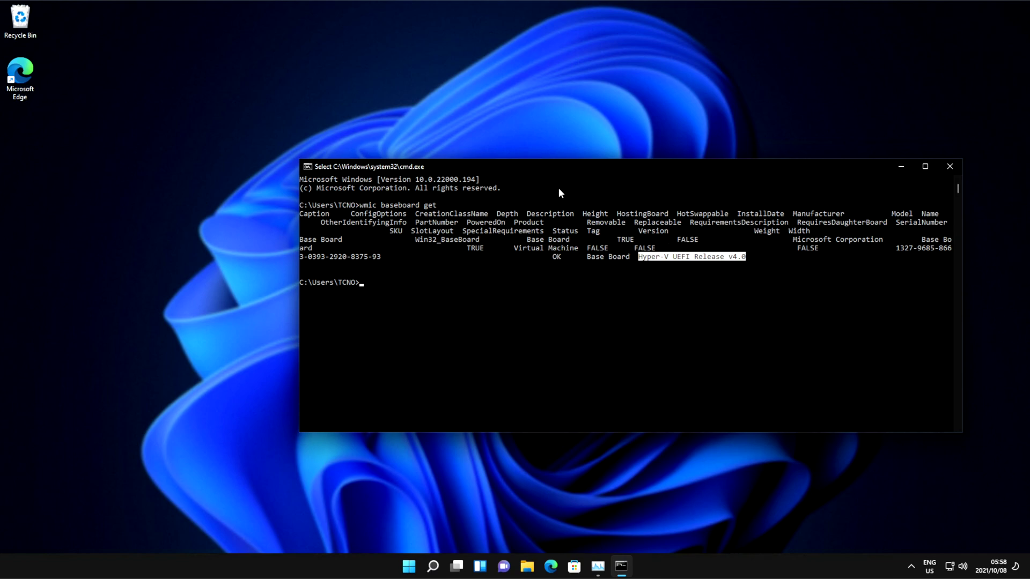
left_click(946, 167)
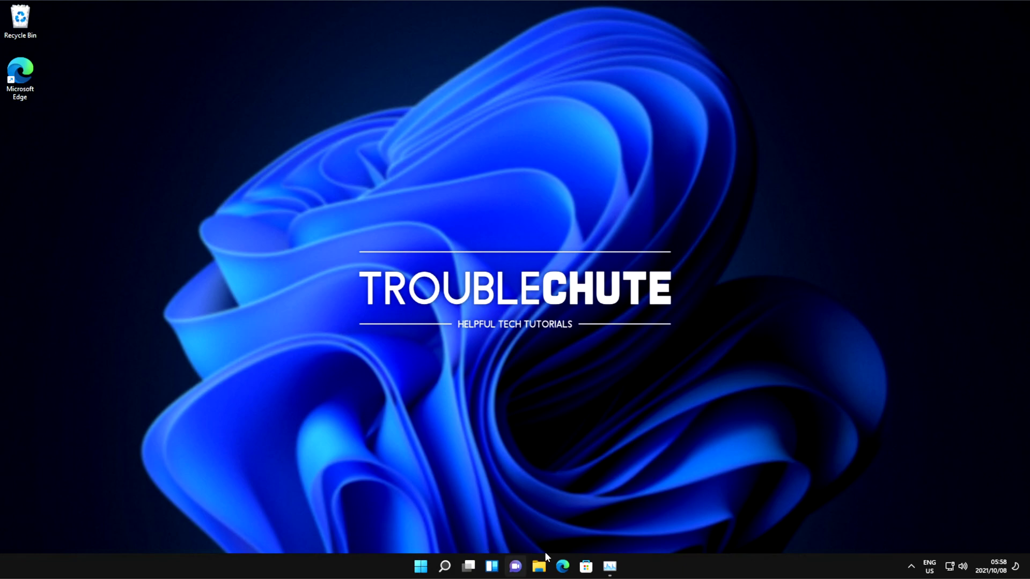
Step: Search Google in Edge for 'lenovo legion y520 drivers'
left_click(564, 568)
type("lenovo ")
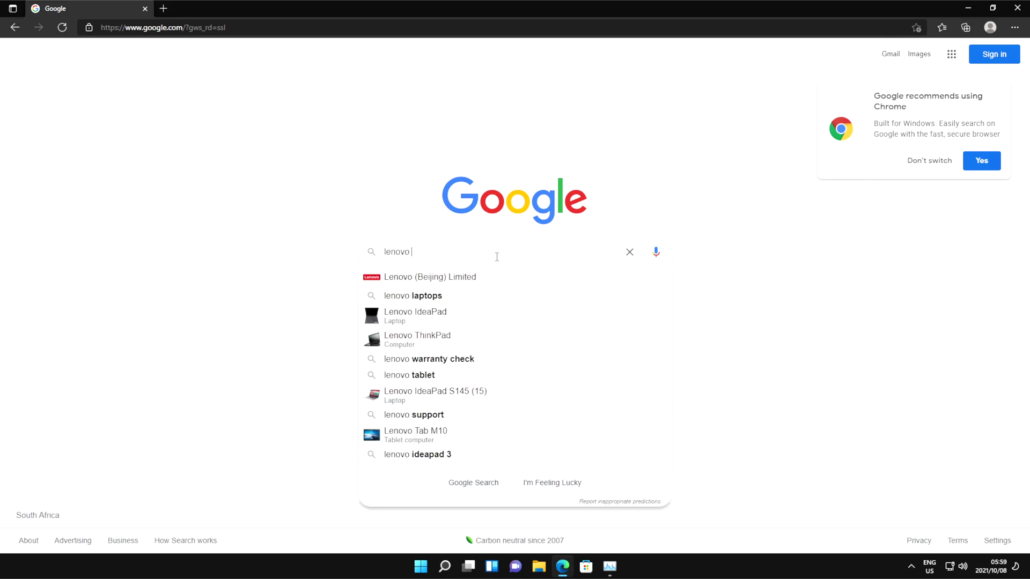
type("legion y520")
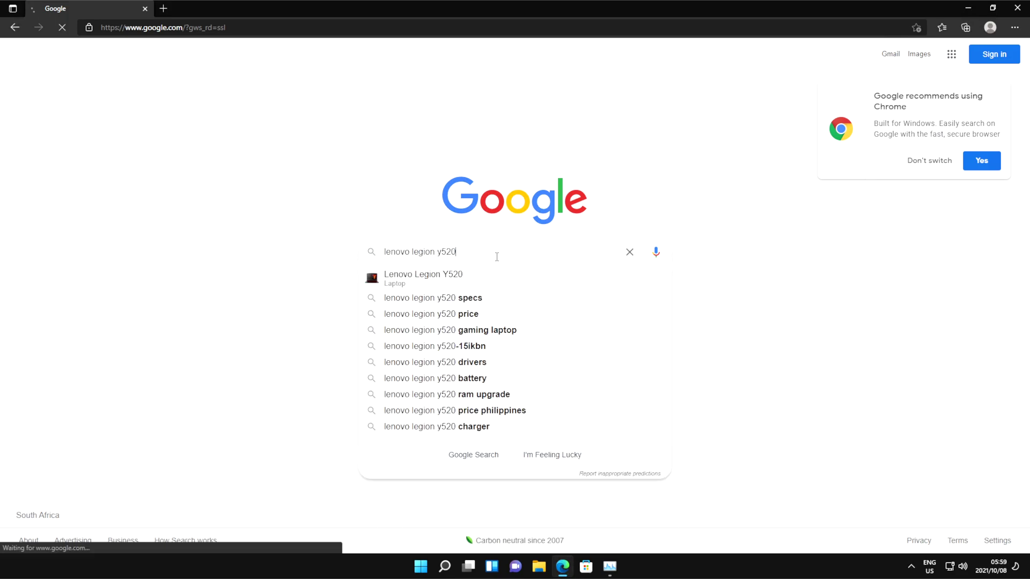
key("Return")
left_click(254, 69)
type("drivers")
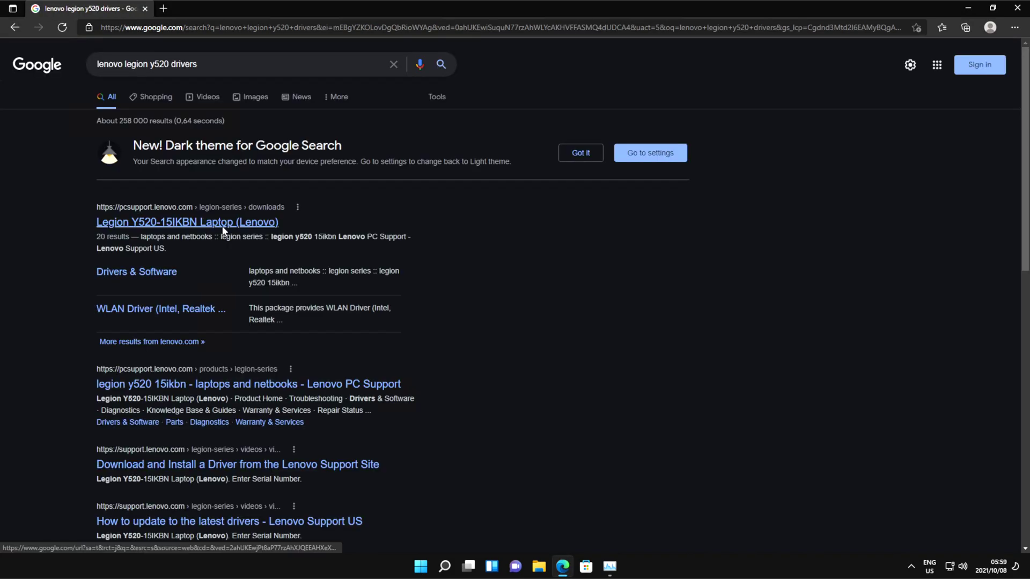
Step: Filter the Manual Update driver list to Audio and expand the Realtek Audio Driver (84.2 MB) entry
left_click(375, 233)
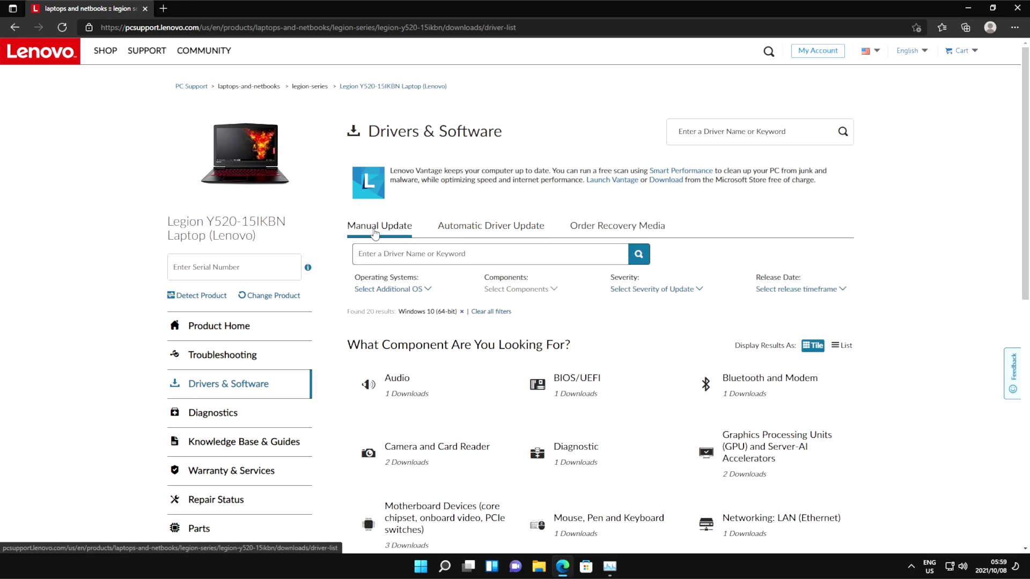
scroll(375, 233, "down", 4)
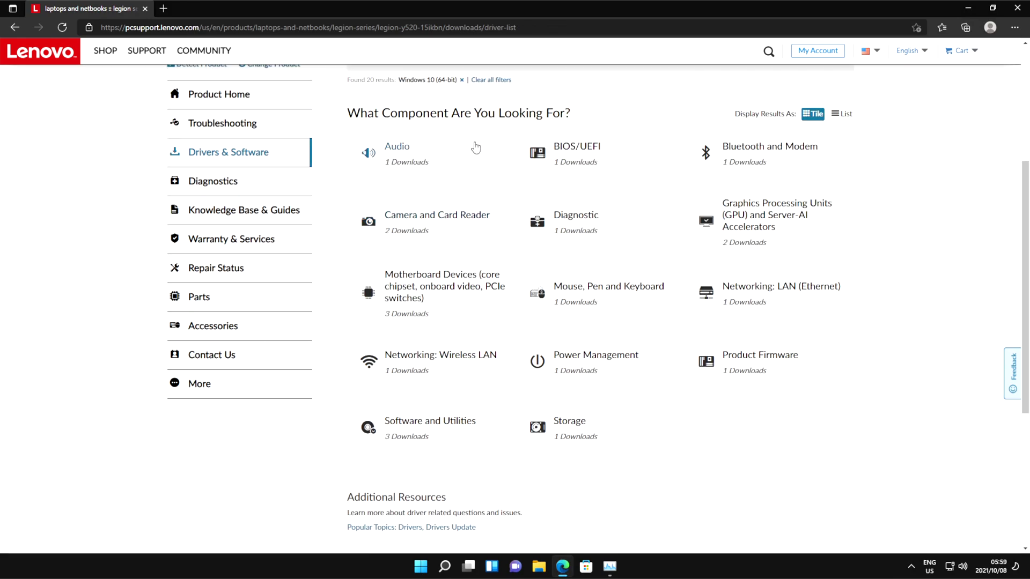
left_click(428, 151)
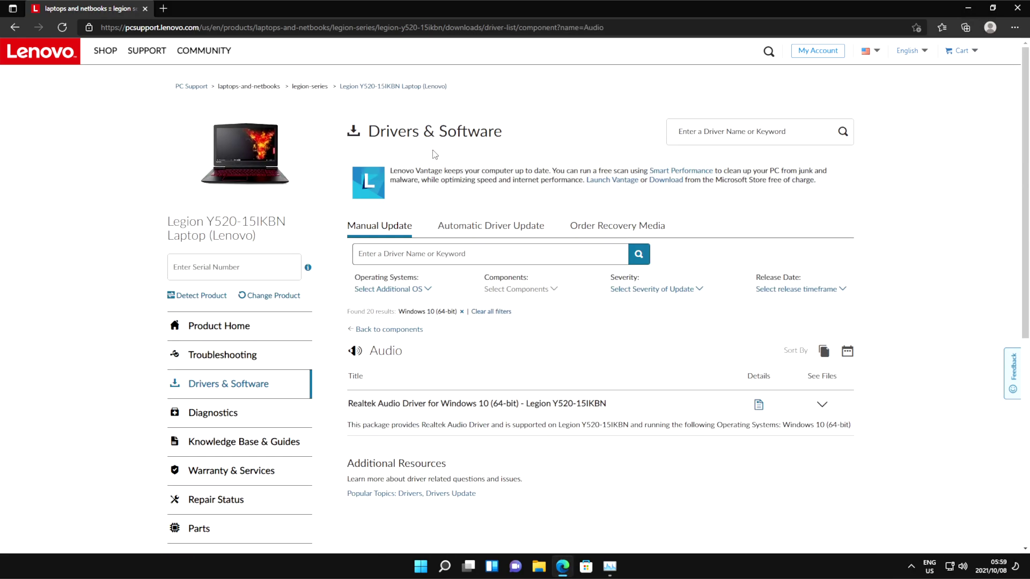
left_click_drag(346, 404, 615, 413)
left_click(697, 406)
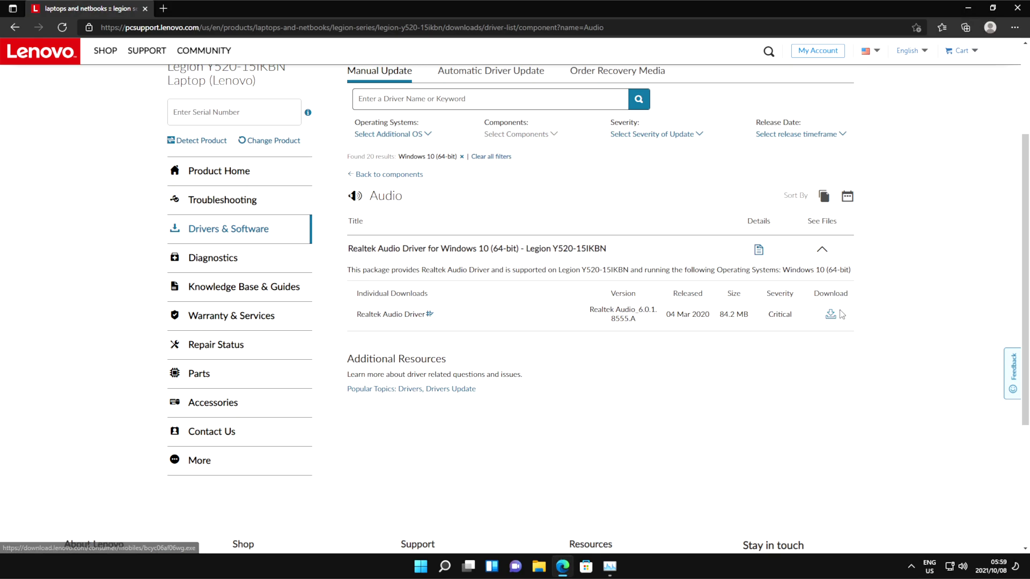
scroll(884, 393, "up", 2)
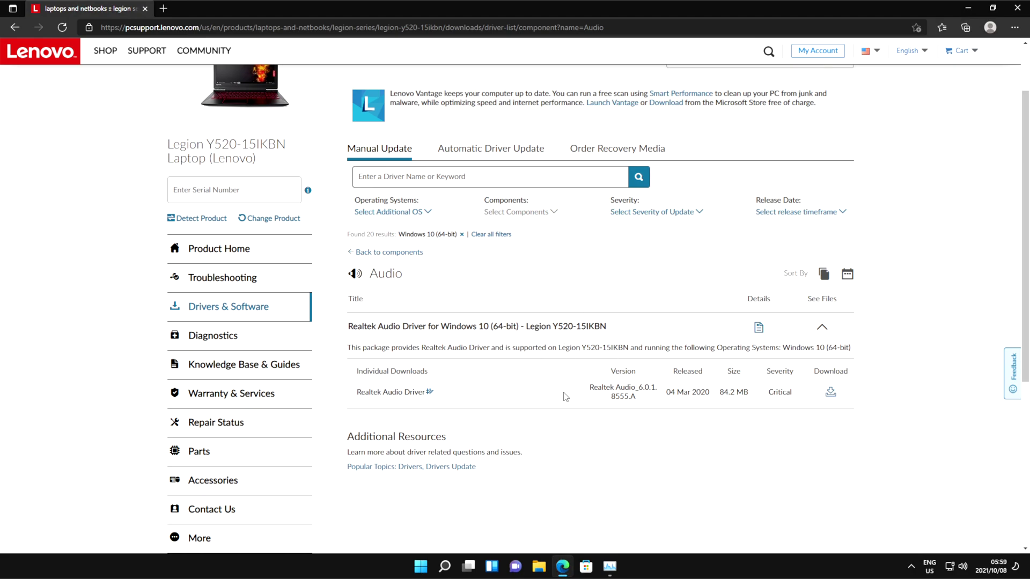
left_click(1017, 8)
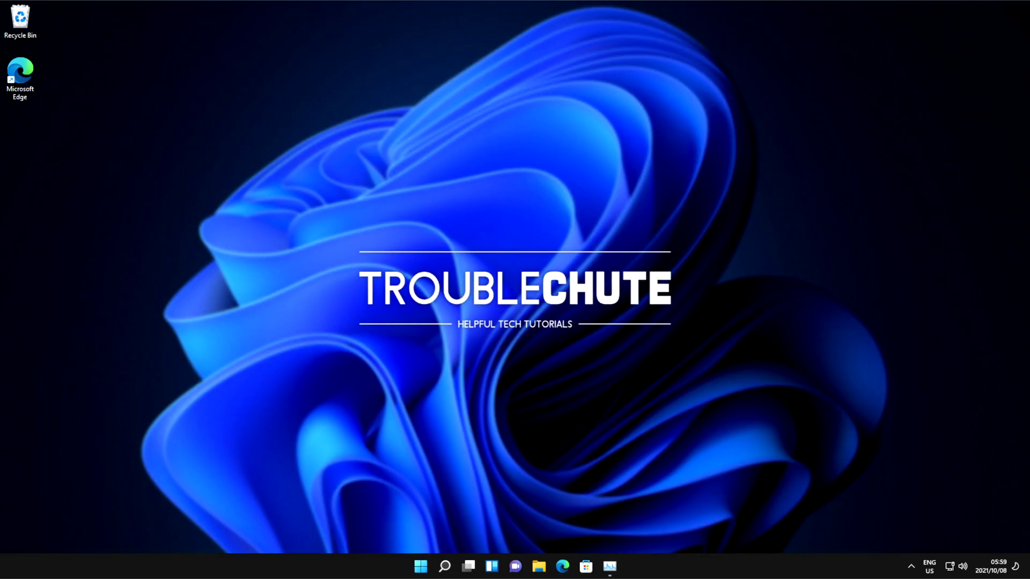